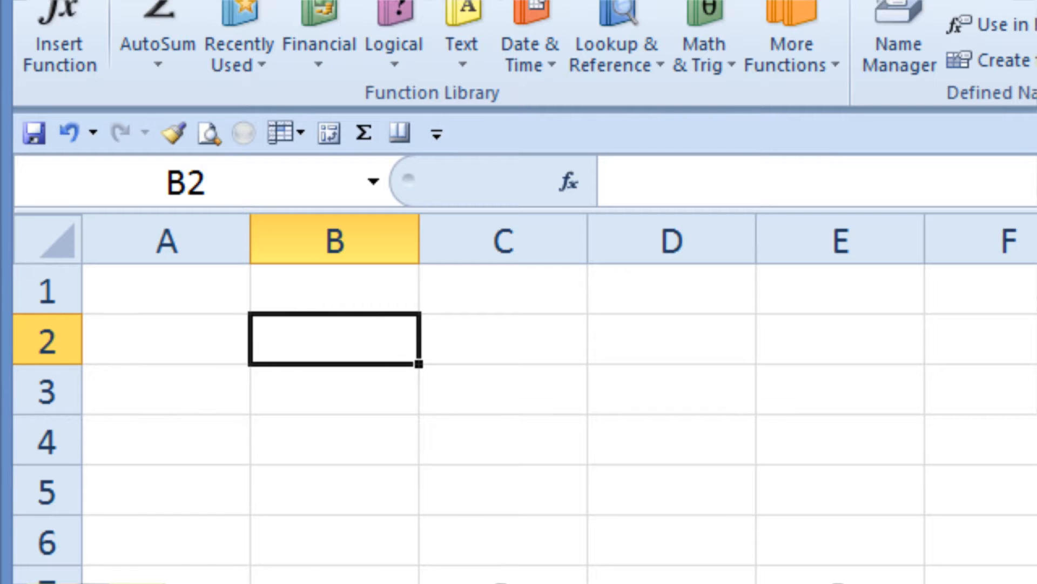
Enter 5 in cell B2 and fill it down through B9
{"action": "type", "text": "5"}
{"action": "key", "text": "Return"}
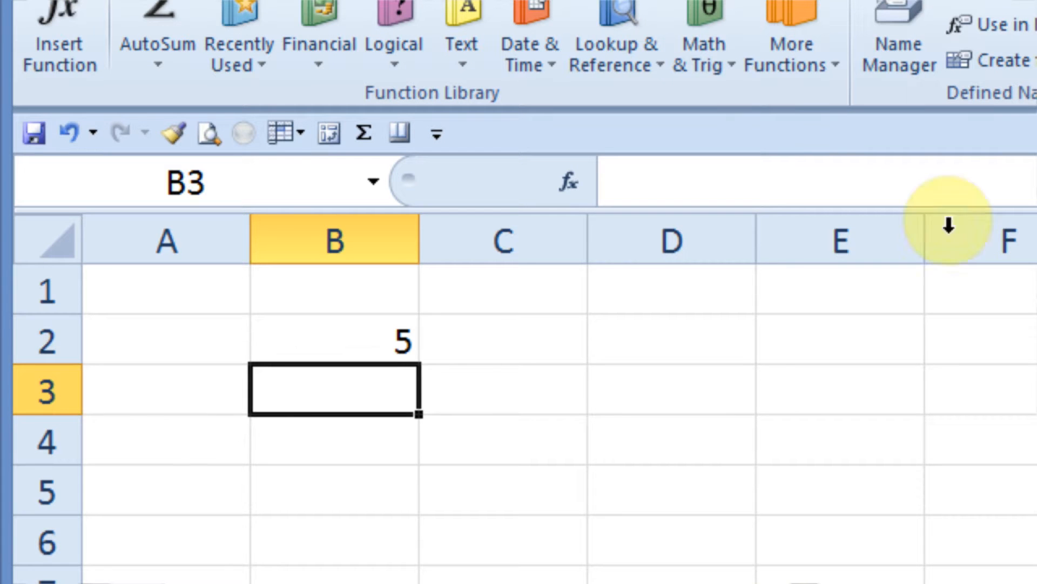
{"action": "left_click", "coordinate": [340, 332]}
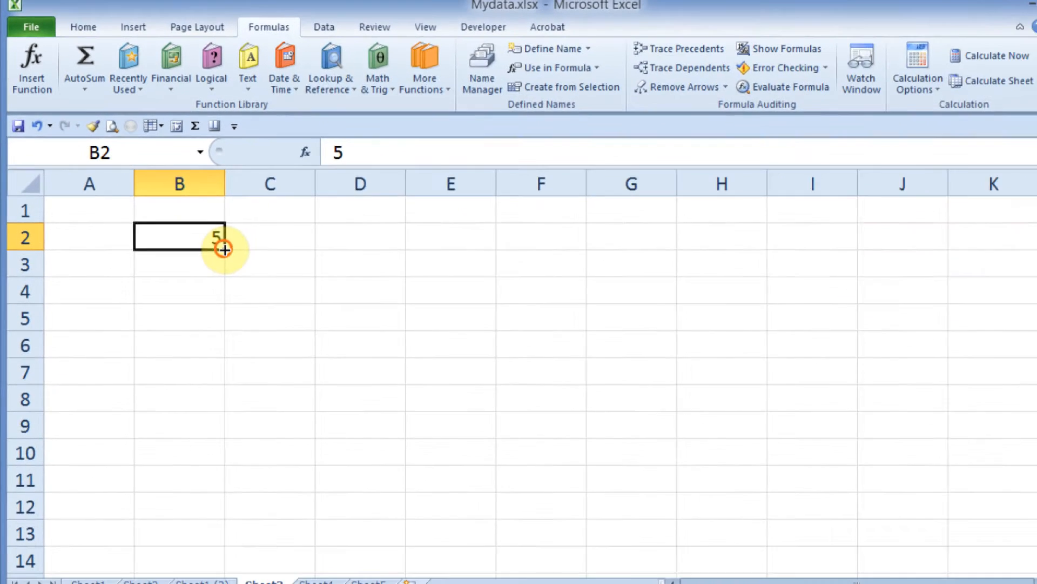
{"action": "left_click_drag", "start_coordinate": [224, 250], "coordinate": [215, 437]}
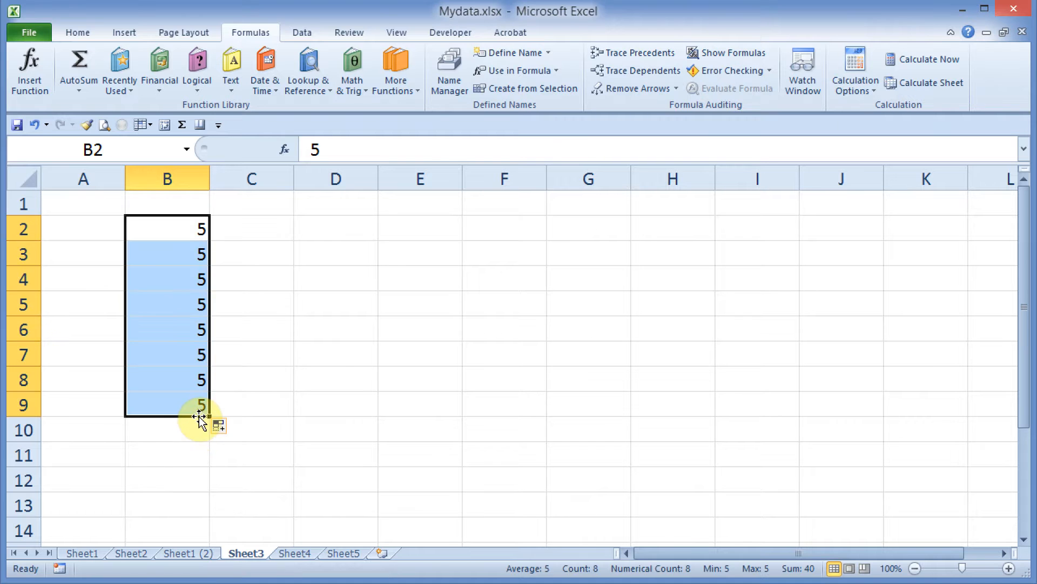
Enter .123 in C2 and -6 in C3, and extend the pair as a series down to C10
{"action": "left_click", "coordinate": [245, 227]}
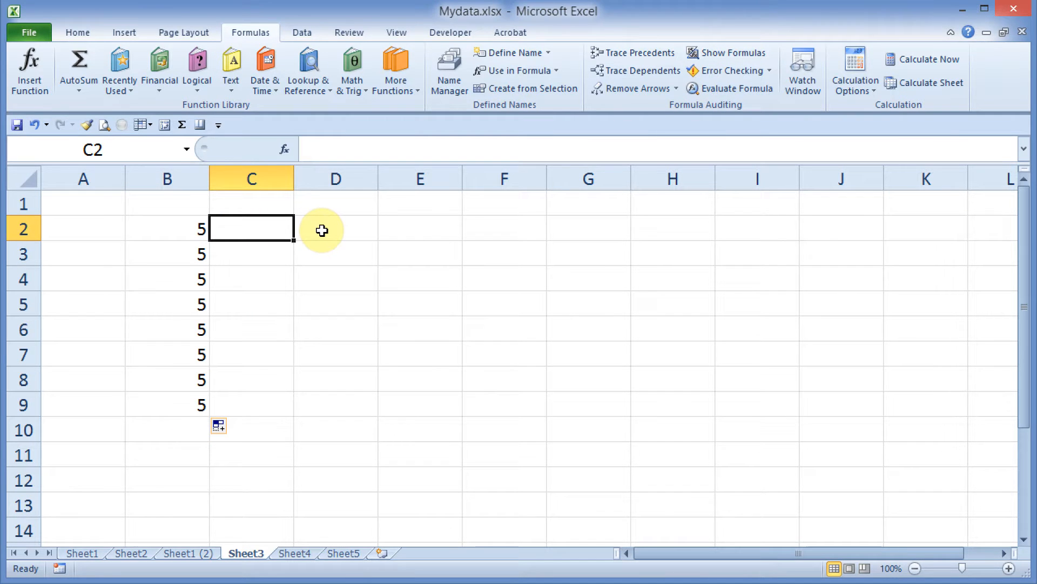
{"action": "type", "text": ".123"}
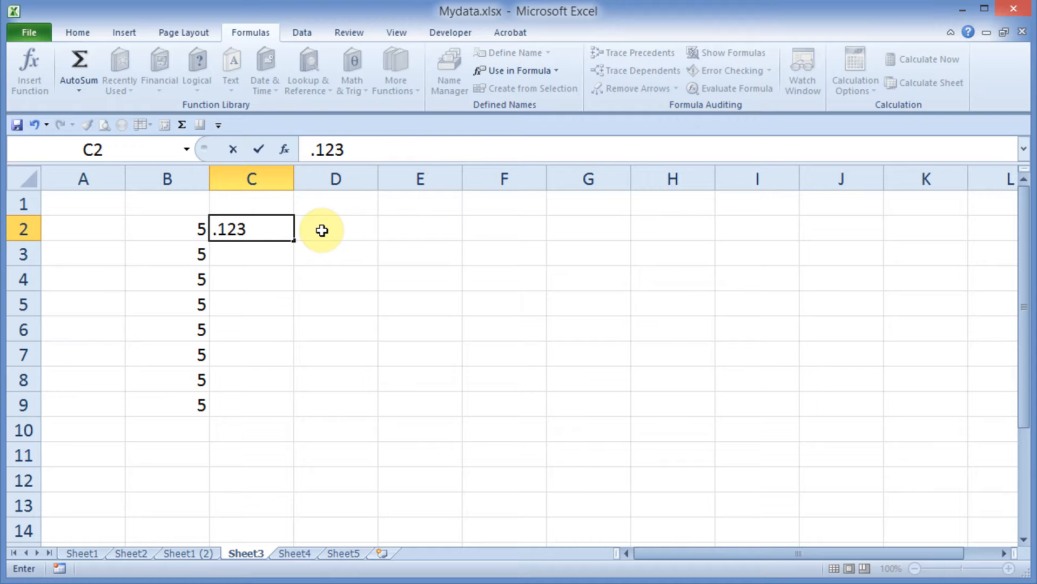
{"action": "left_click", "coordinate": [250, 256]}
{"action": "type", "text": "-"}
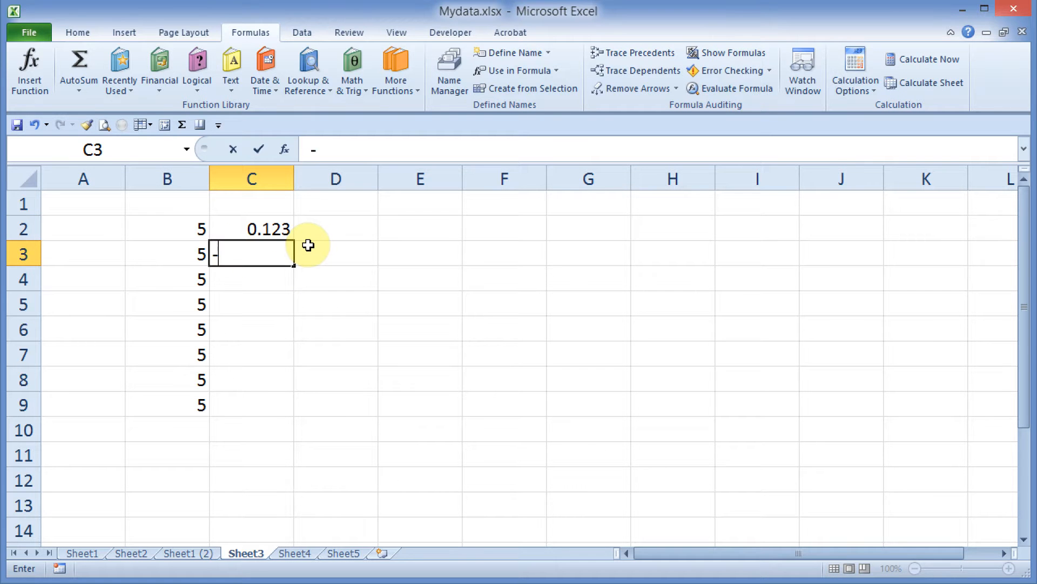
{"action": "type", "text": "6"}
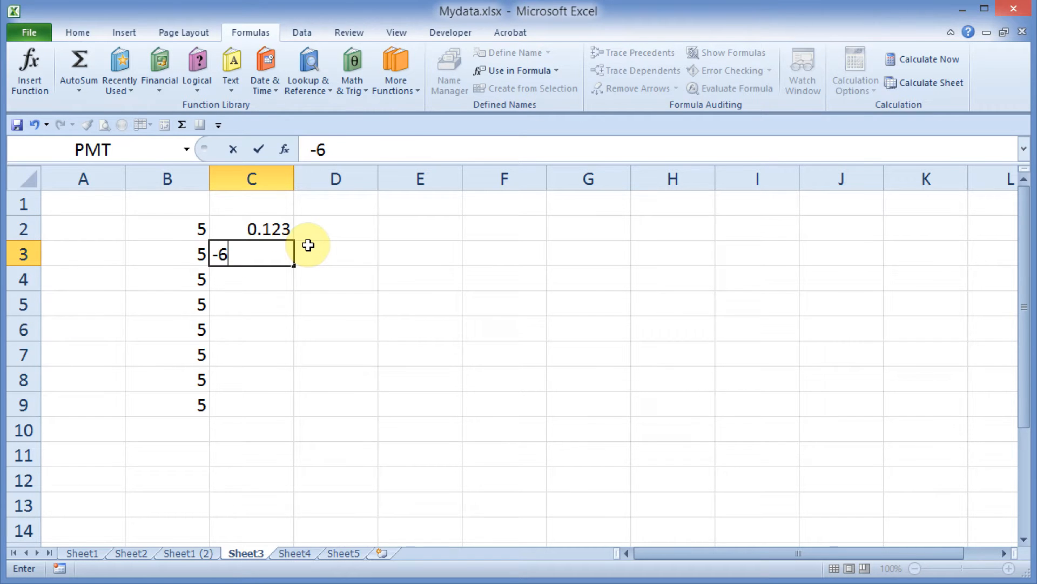
{"action": "left_click", "coordinate": [285, 332]}
{"action": "left_click", "coordinate": [267, 229]}
{"action": "left_click_drag", "start_coordinate": [267, 229], "coordinate": [276, 435]}
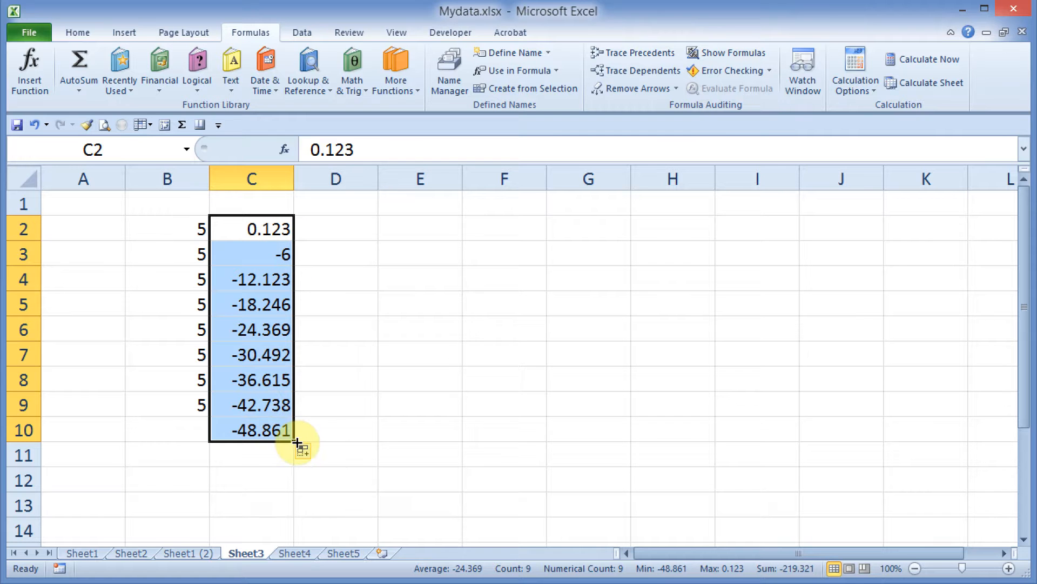
Clear the number series from cells C2 to C10
{"action": "left_click", "coordinate": [275, 284]}
{"action": "mouse_move", "coordinate": [276, 227]}
{"action": "left_mouse_down"}
{"action": "mouse_move", "coordinate": [262, 418]}
{"action": "mouse_move", "coordinate": [295, 444]}
{"action": "mouse_move", "coordinate": [302, 356]}
{"action": "mouse_move", "coordinate": [292, 237]}
{"action": "left_mouse_up"}
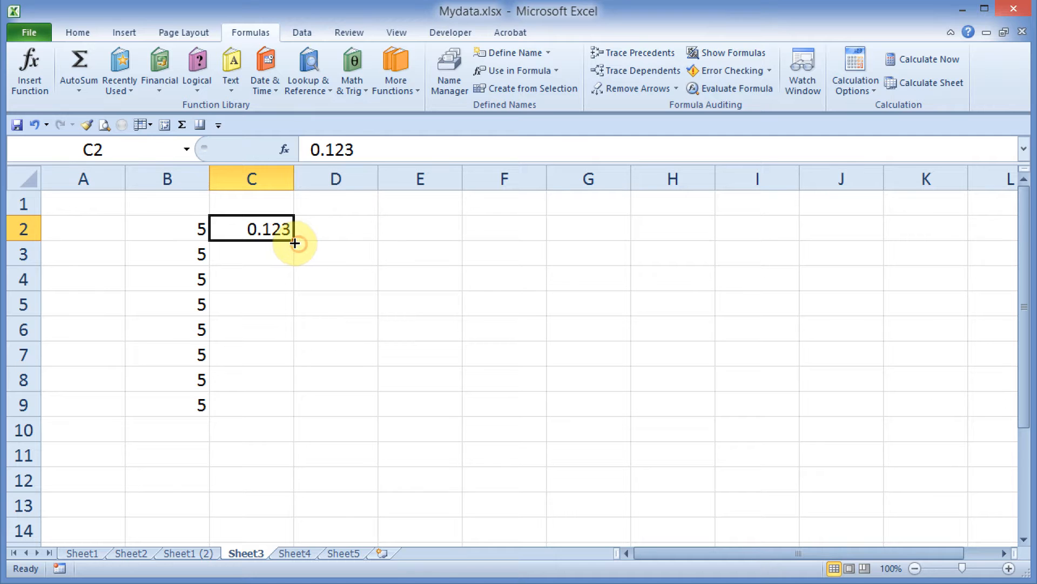
{"action": "key", "text": "Delete"}
Enter 5 in C2 and 12 in C3, and extend the pair as a series down to C10
{"action": "left_click", "coordinate": [252, 234]}
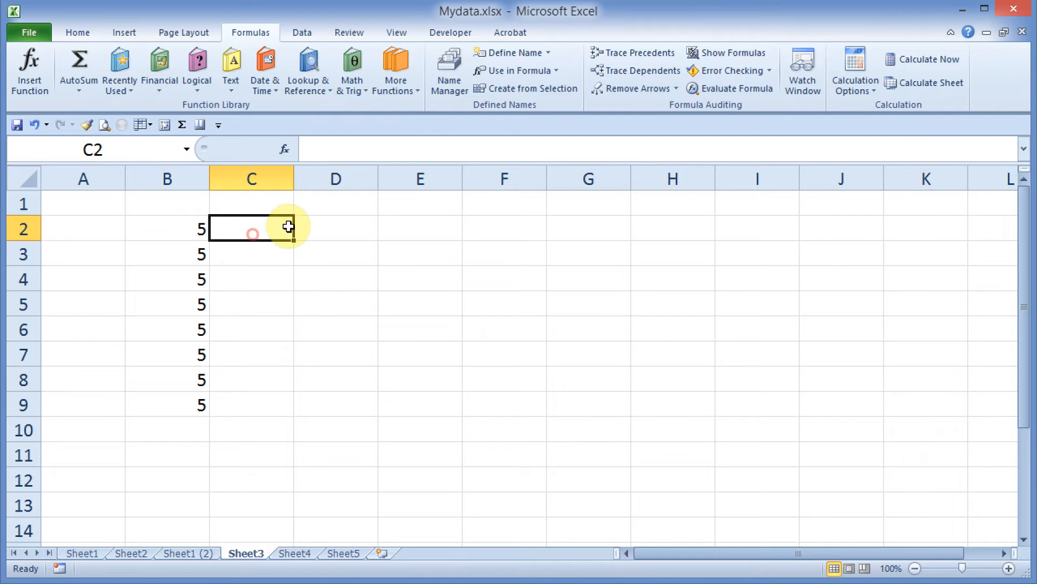
{"action": "key", "text": "Return"}
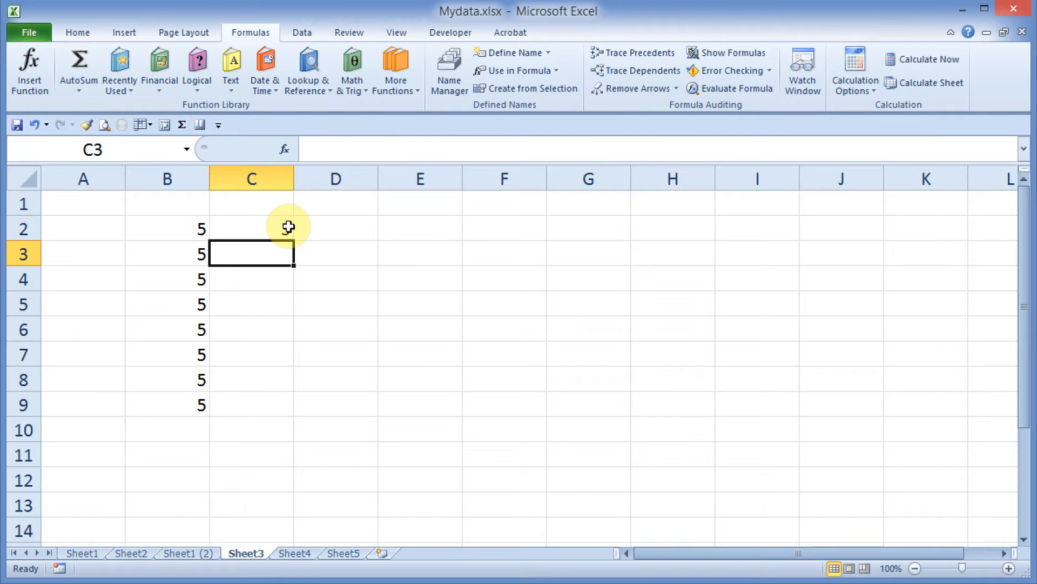
{"action": "type", "text": "6"}
{"action": "key", "text": "BackSpace"}
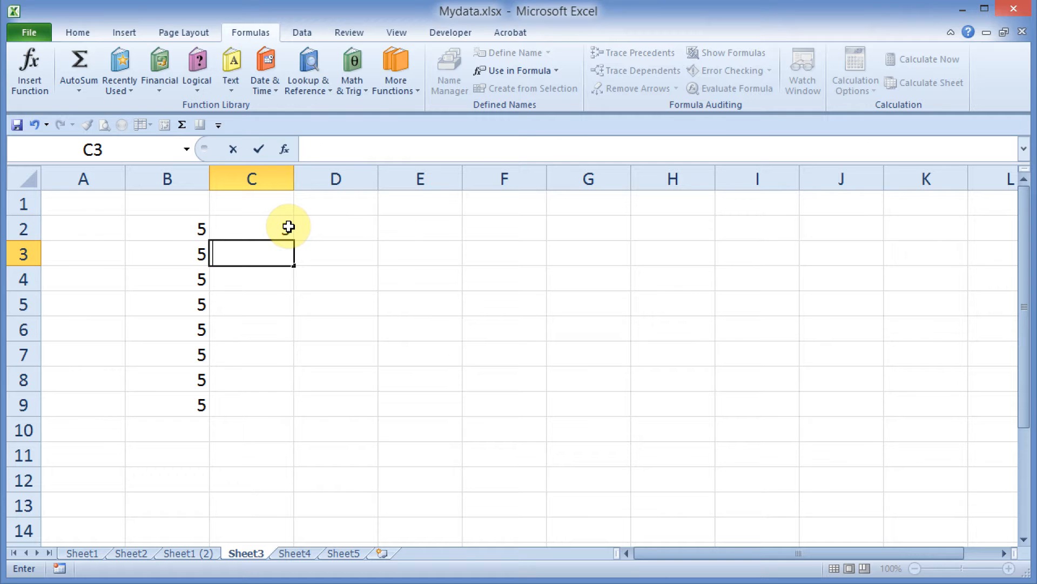
{"action": "key", "text": "Escape"}
{"action": "left_click_drag", "start_coordinate": [288, 227], "coordinate": [295, 428]}
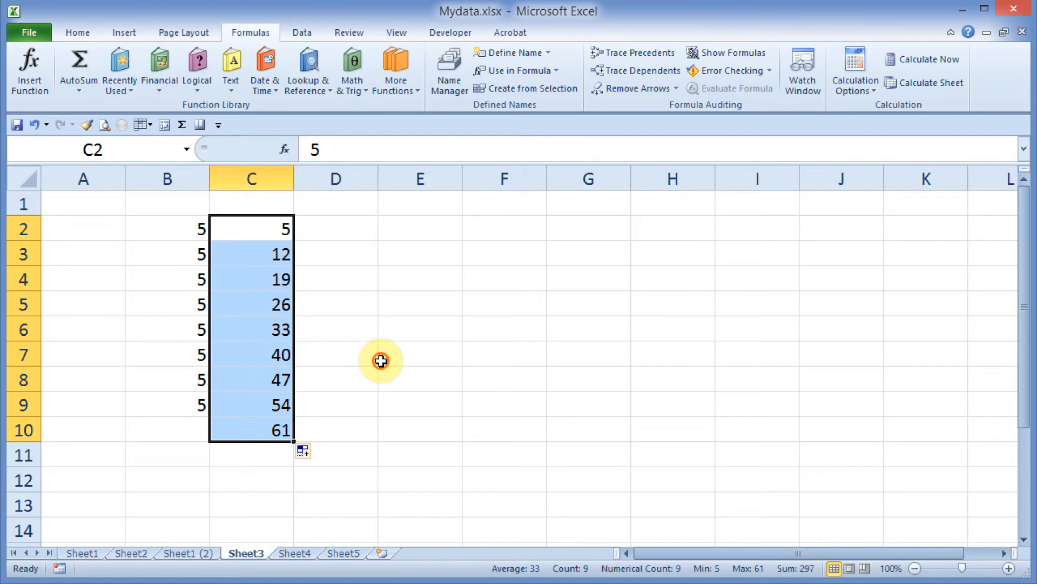
{"action": "left_click", "coordinate": [383, 356]}
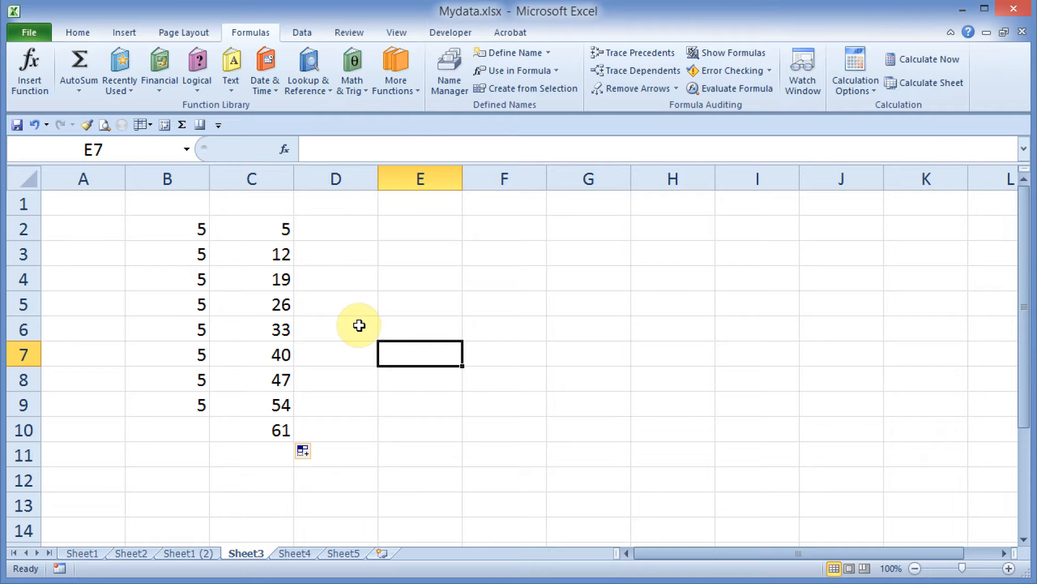
Enter "mar" in cell D2 and fill the month series down to D10
{"action": "left_click", "coordinate": [355, 236]}
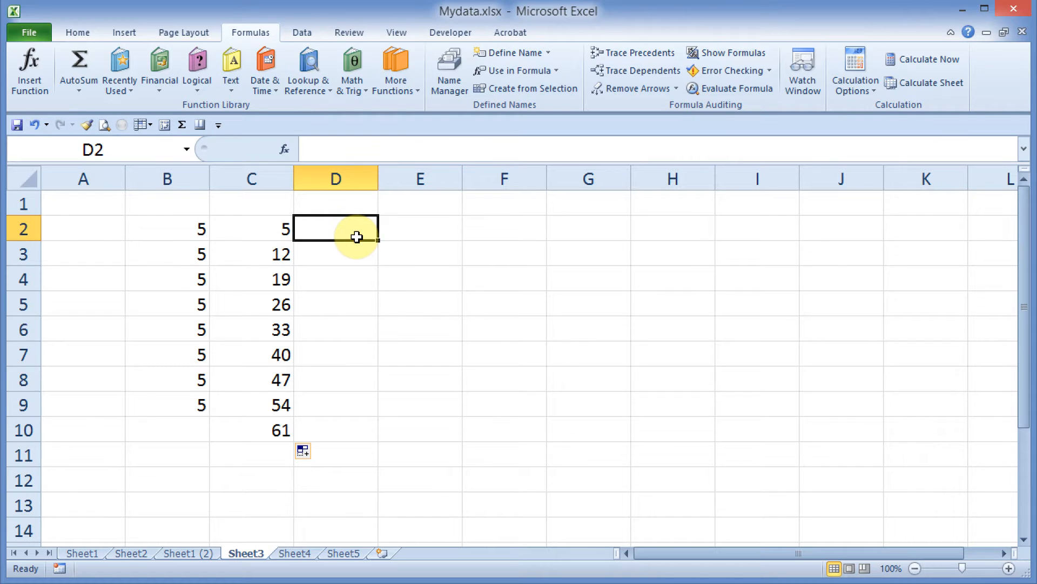
{"action": "type", "text": "mar"}
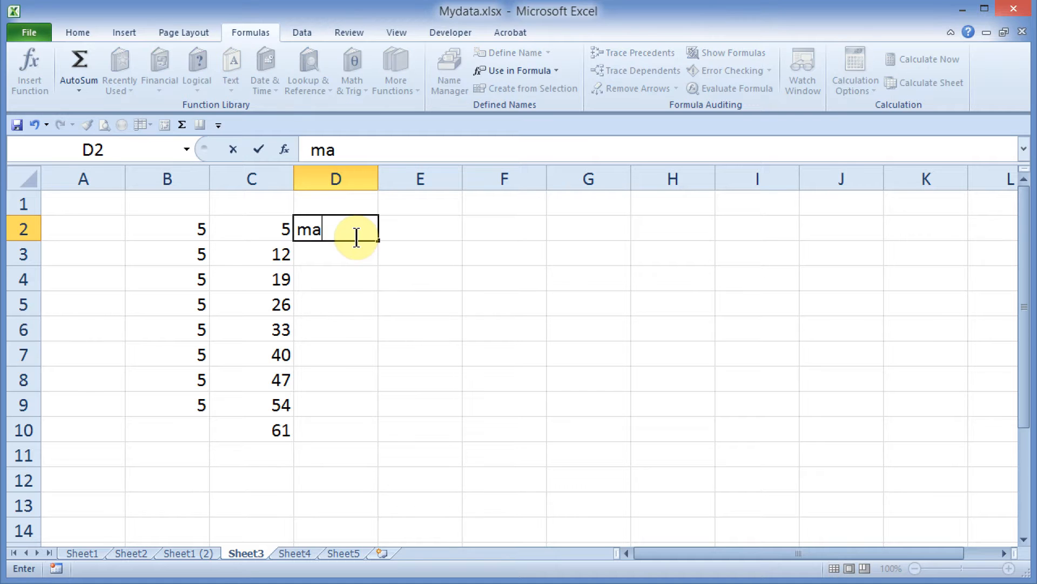
{"action": "left_click", "coordinate": [347, 261]}
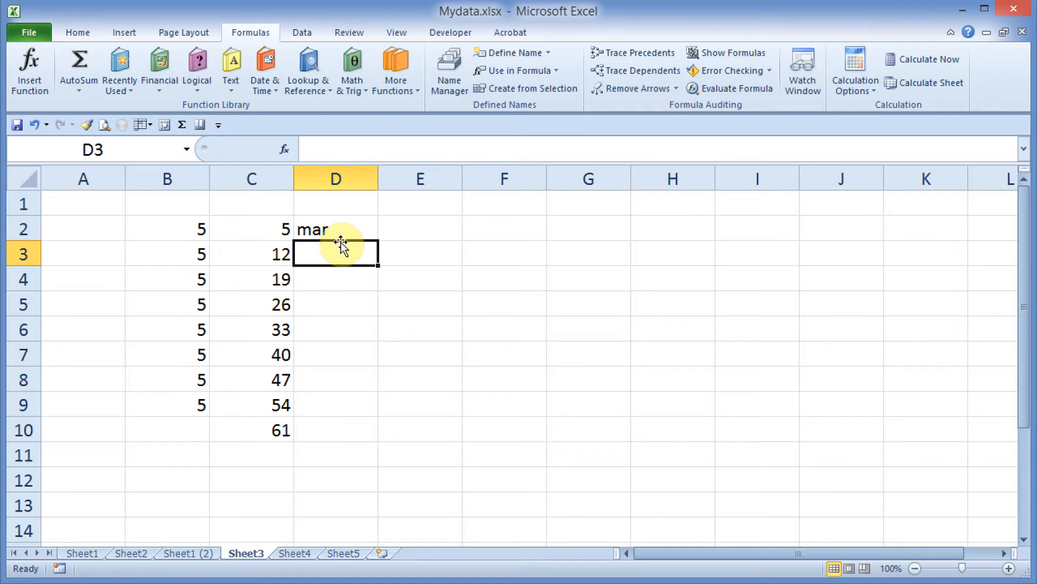
{"action": "left_click", "coordinate": [342, 237]}
{"action": "left_click_drag", "start_coordinate": [375, 241], "coordinate": [356, 447]}
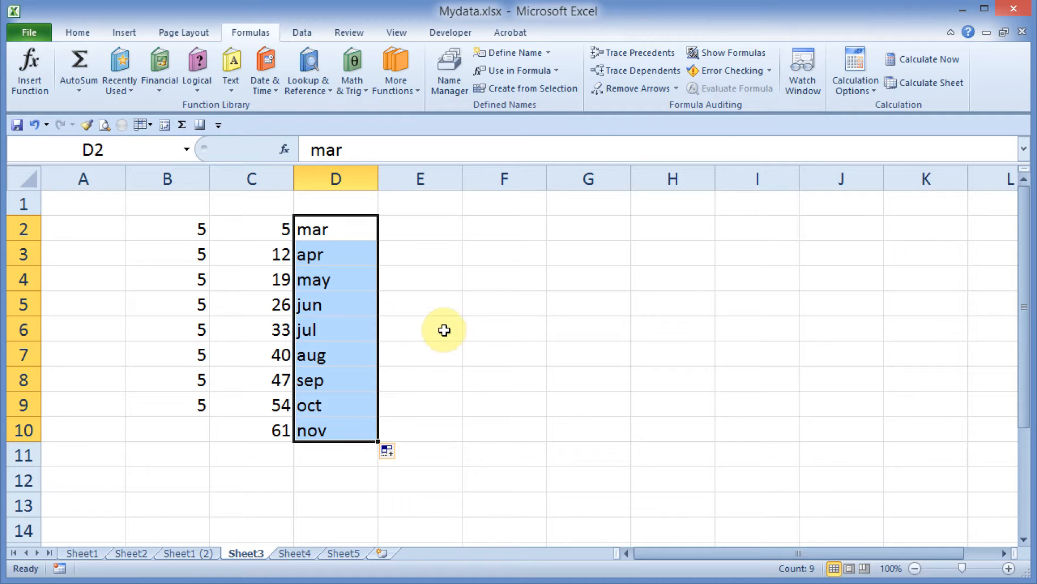
Enter "sat" in cell E2 and fill the abbreviated weekday series down to E10
{"action": "left_click", "coordinate": [423, 225]}
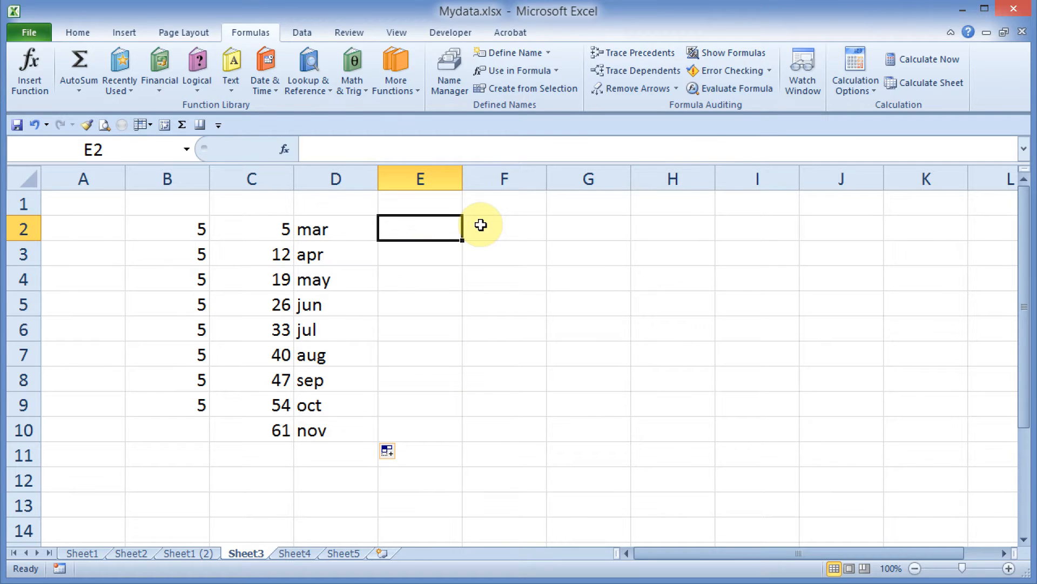
{"action": "type", "text": "sat"}
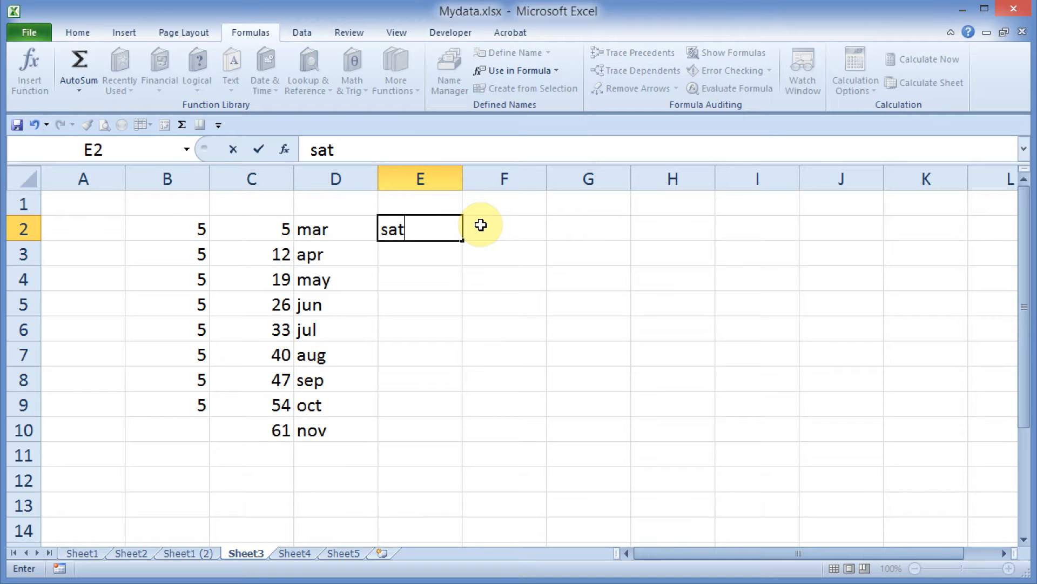
{"action": "left_click", "coordinate": [479, 266]}
{"action": "left_click", "coordinate": [451, 235]}
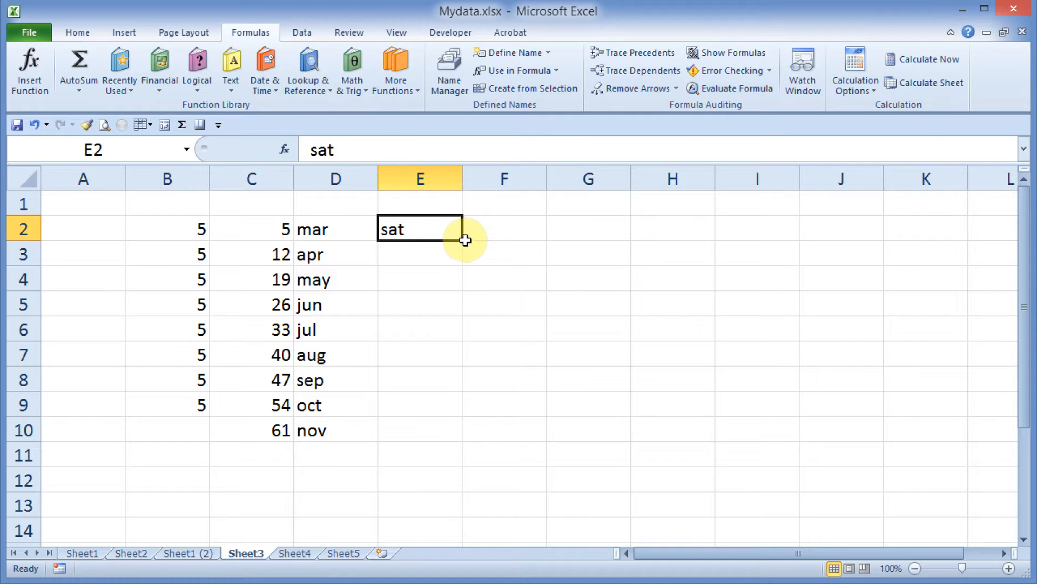
{"action": "left_click_drag", "start_coordinate": [462, 241], "coordinate": [435, 435]}
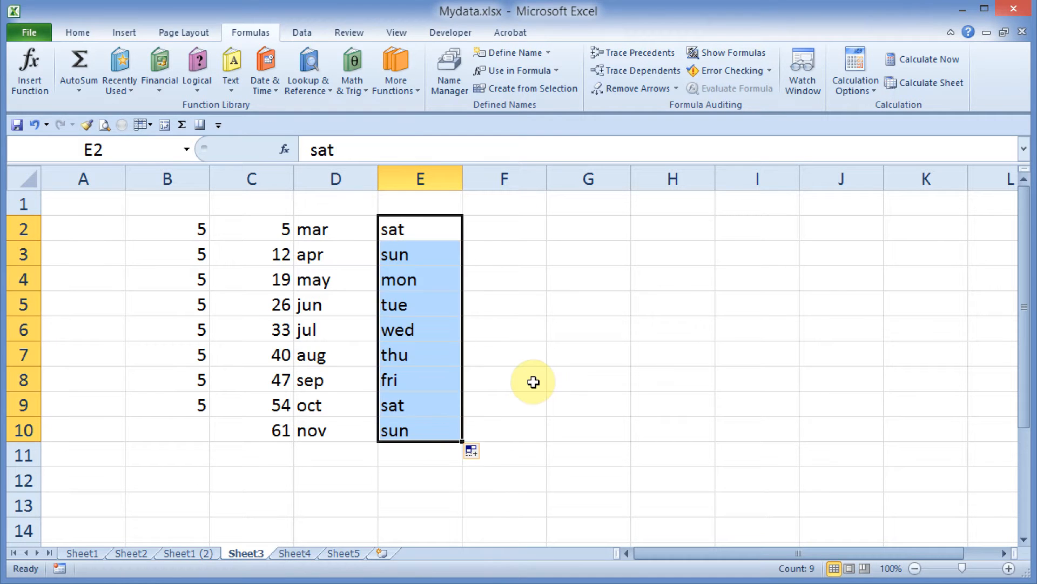
Enter "friday" in cell F2 and fill the full weekday names down to F10
{"action": "left_click", "coordinate": [498, 237]}
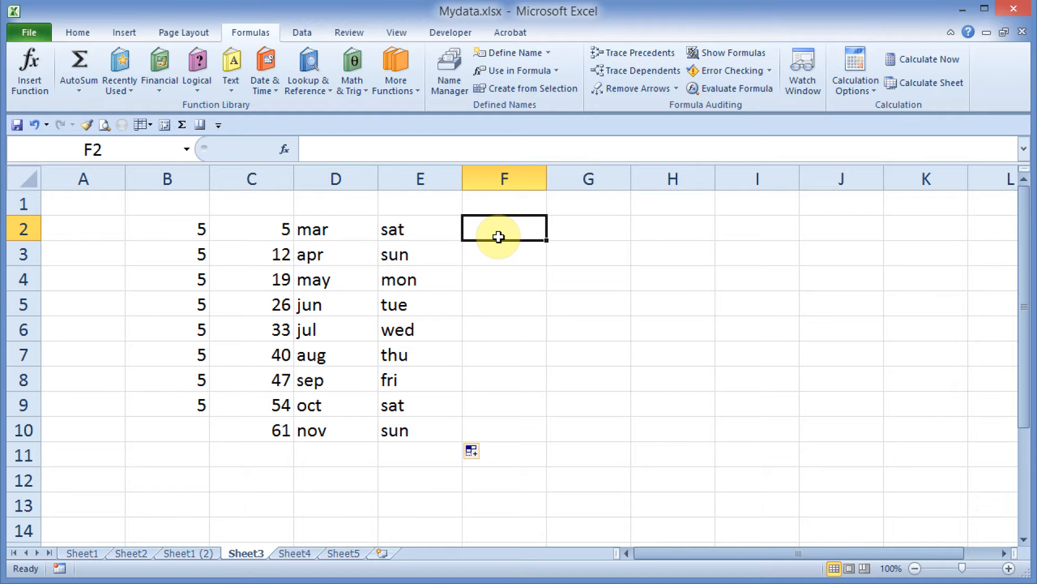
{"action": "type", "text": "friday"}
{"action": "key", "text": "ctrl+Return"}
{"action": "left_click_drag", "start_coordinate": [547, 240], "coordinate": [517, 448]}
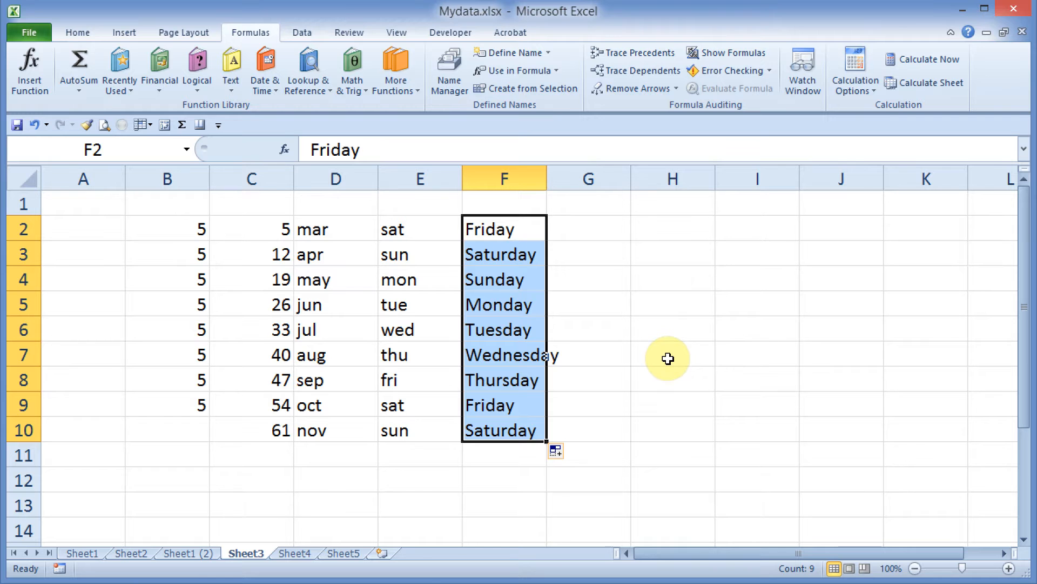
Enter "qtr1" in cell G2 and fill the quarter series down to G10
{"action": "left_click", "coordinate": [596, 237]}
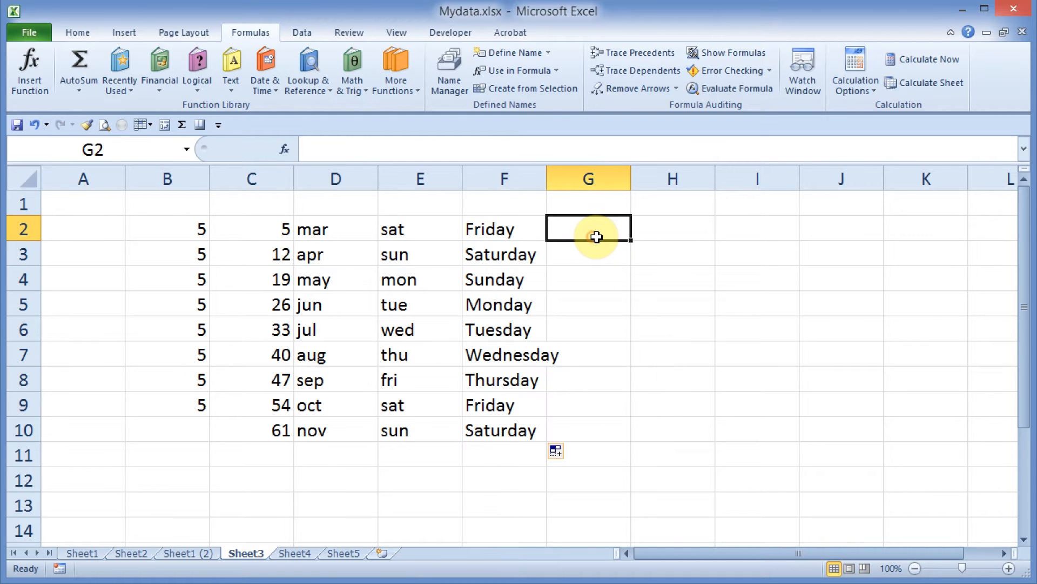
{"action": "type", "text": "qtr1"}
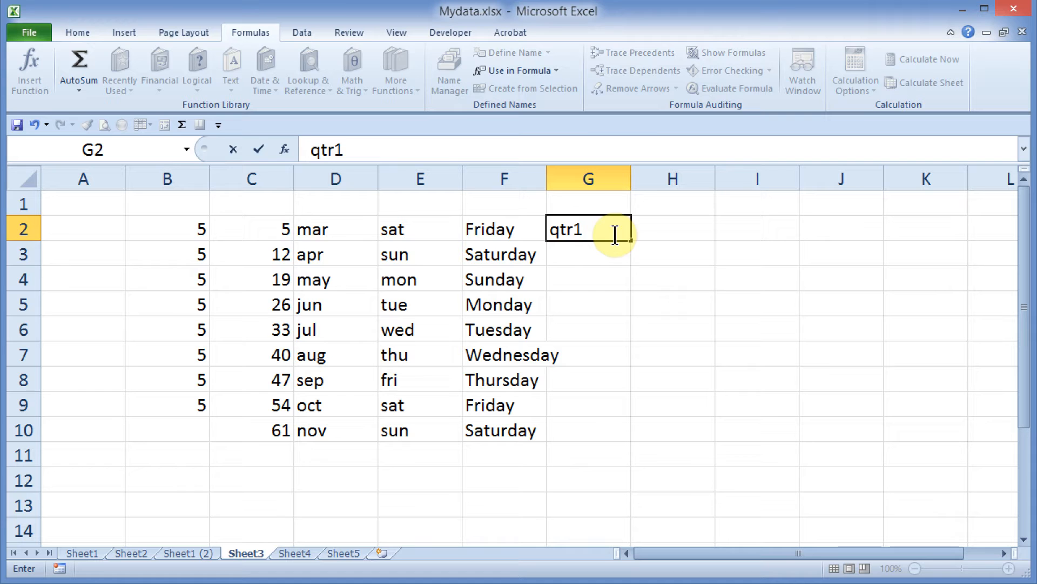
{"action": "key", "text": "Return"}
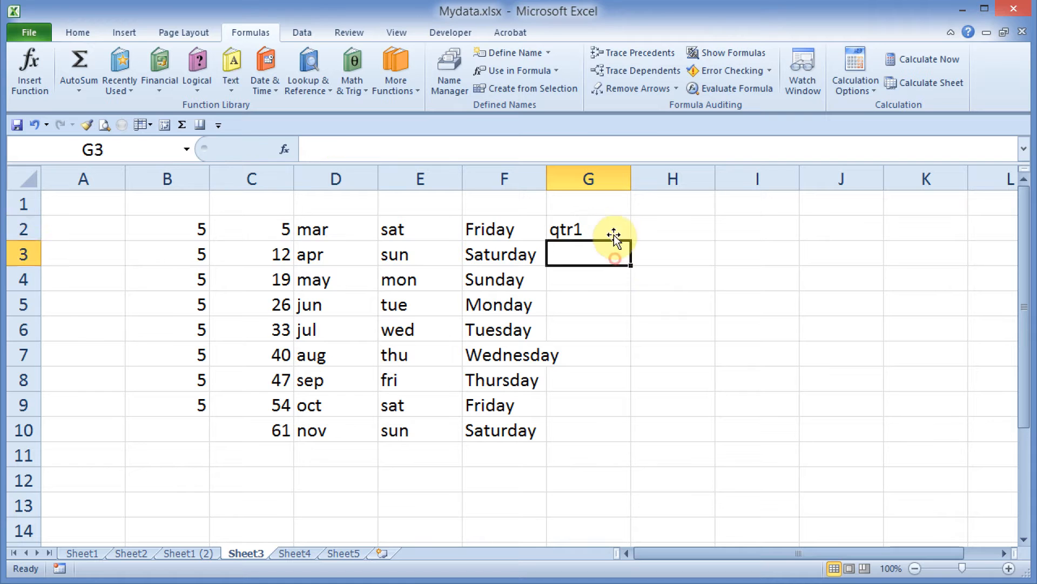
{"action": "left_click", "coordinate": [613, 234]}
{"action": "left_click_drag", "start_coordinate": [627, 238], "coordinate": [625, 431]}
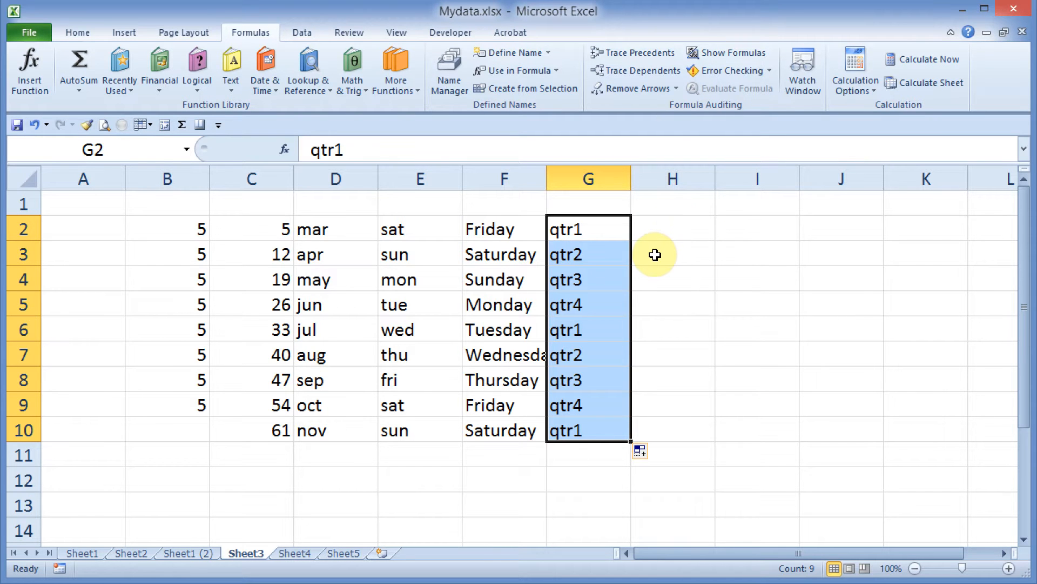
Enter "cat" in cell H2 and fill it down through H11
{"action": "left_click", "coordinate": [669, 228]}
{"action": "type", "text": "cat"}
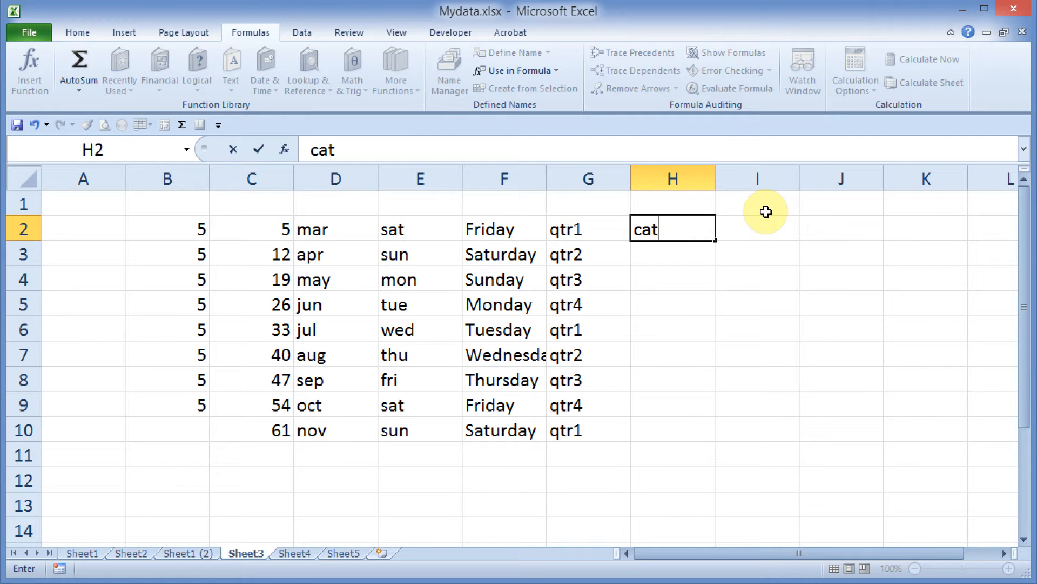
{"action": "left_click", "coordinate": [691, 282]}
{"action": "left_click", "coordinate": [664, 216]}
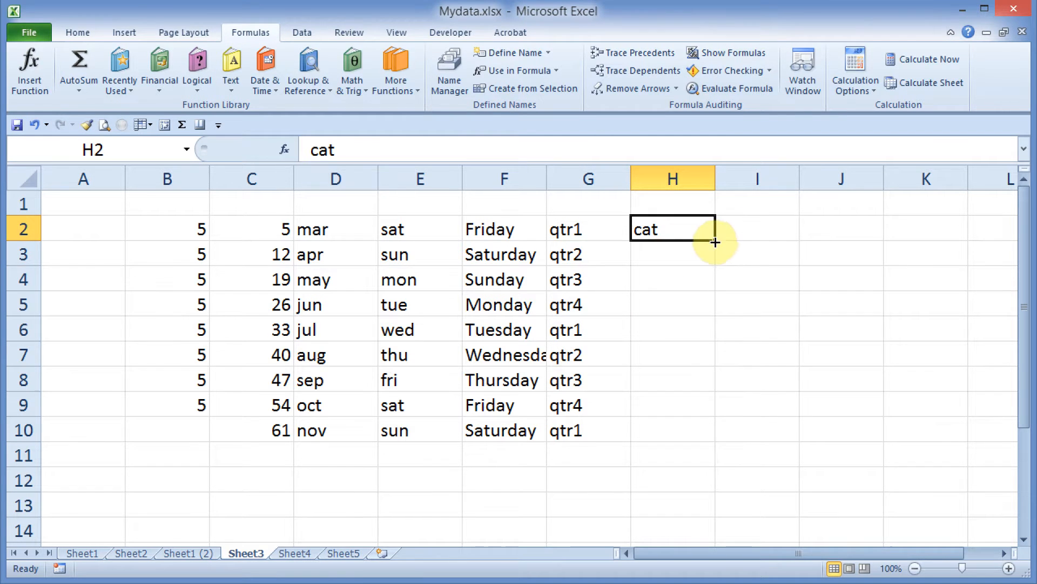
{"action": "left_click_drag", "start_coordinate": [714, 239], "coordinate": [702, 456]}
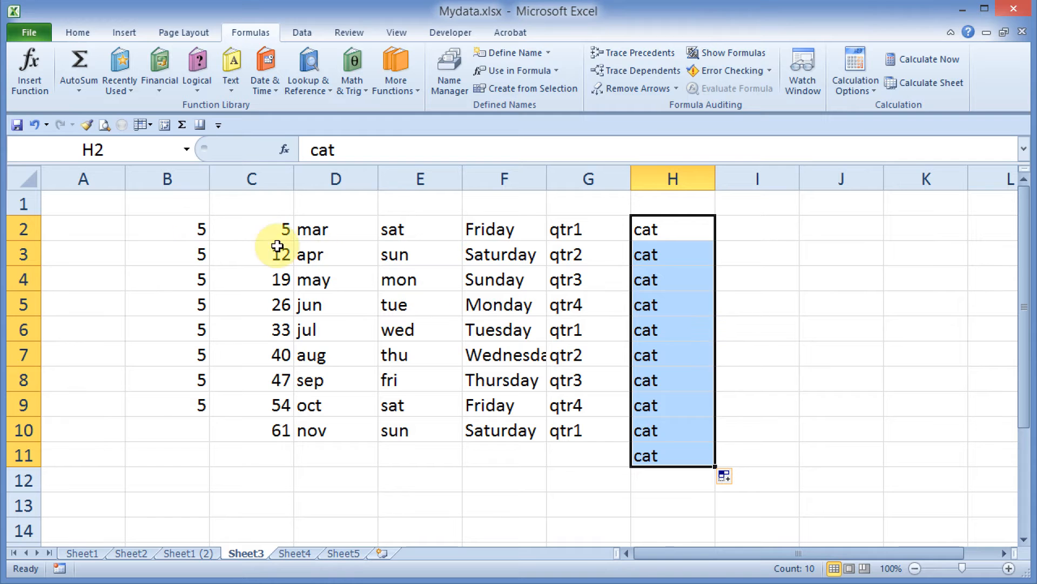
Clear the range B2:H11 and enter "saturday" in cell C2, moving on to C4
{"action": "left_click_drag", "start_coordinate": [186, 229], "coordinate": [661, 453]}
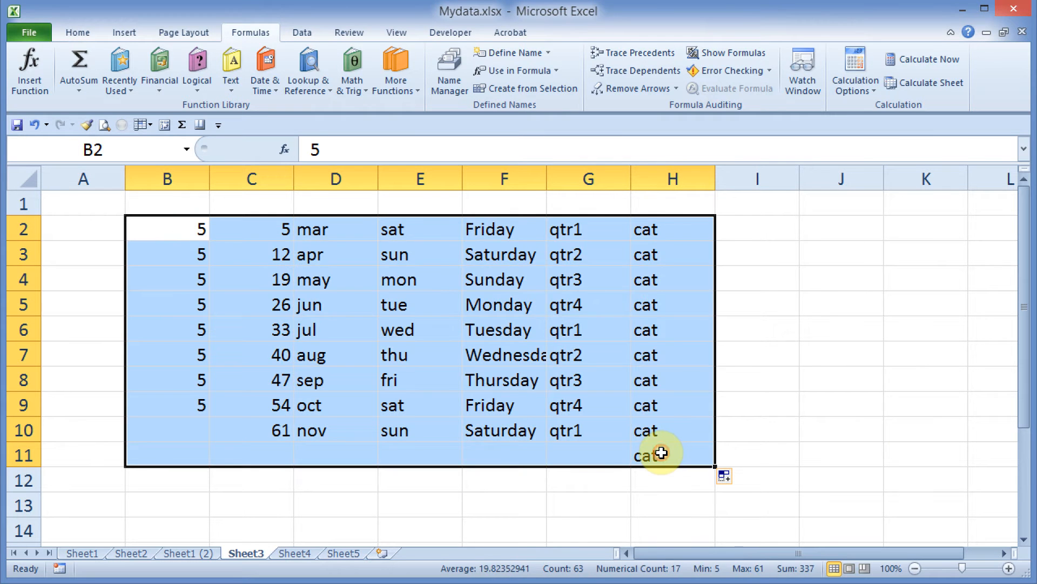
{"action": "key", "text": "Delete"}
{"action": "left_click", "coordinate": [239, 229]}
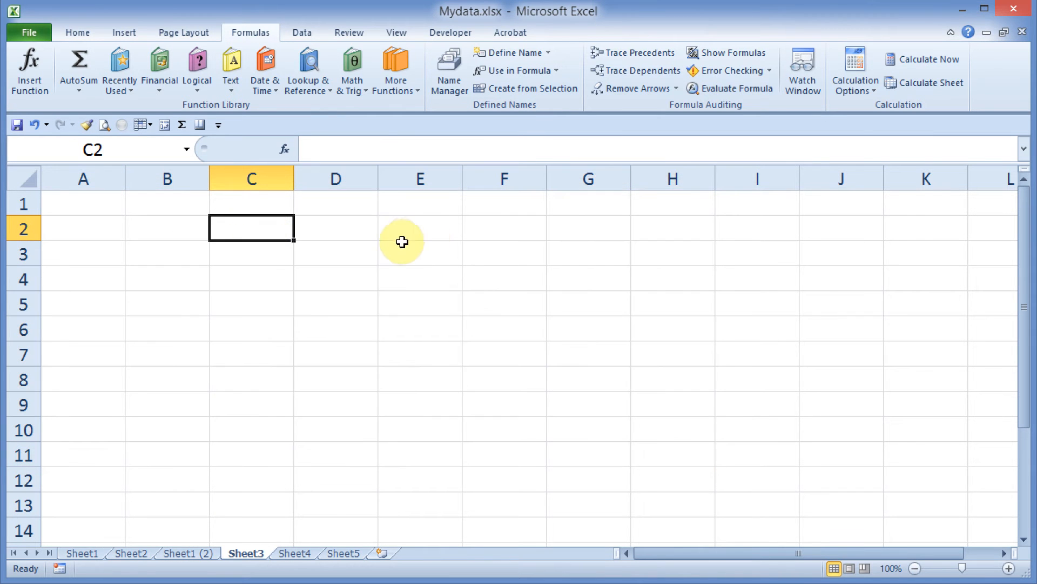
{"action": "type", "text": "saturday"}
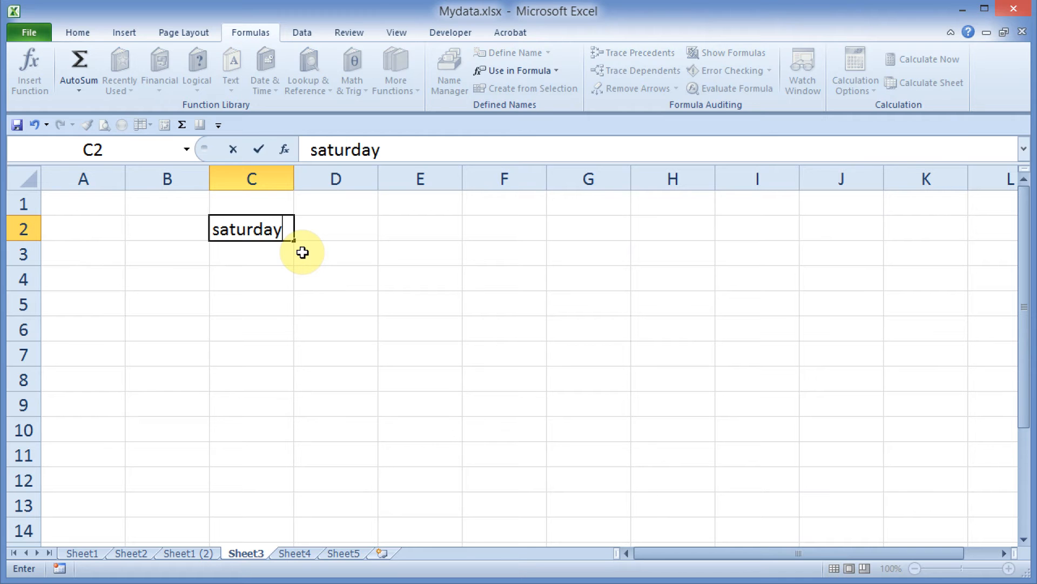
{"action": "key", "text": "Return"}
{"action": "key", "text": "Return"}
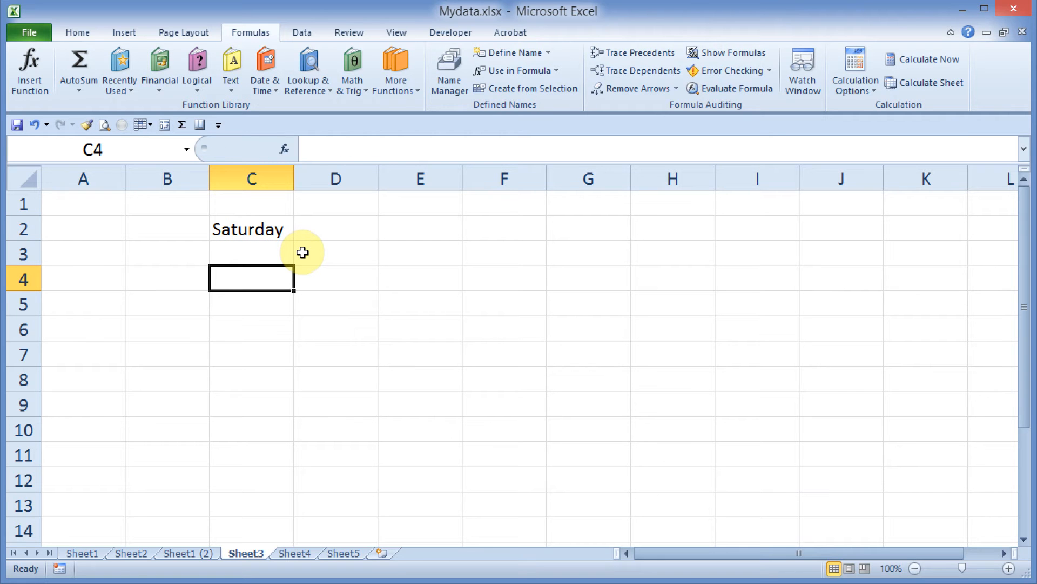
Enter "Friday" in cell C4 and fill the alternating-row weekday pattern from C2 down to C13
{"action": "type", "text": "F"}
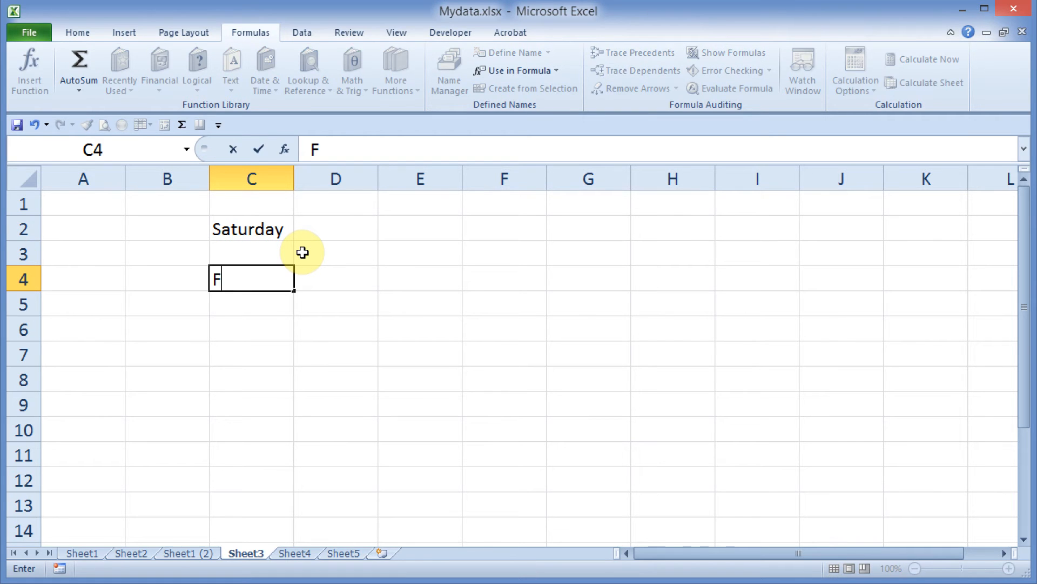
{"action": "type", "text": "riday"}
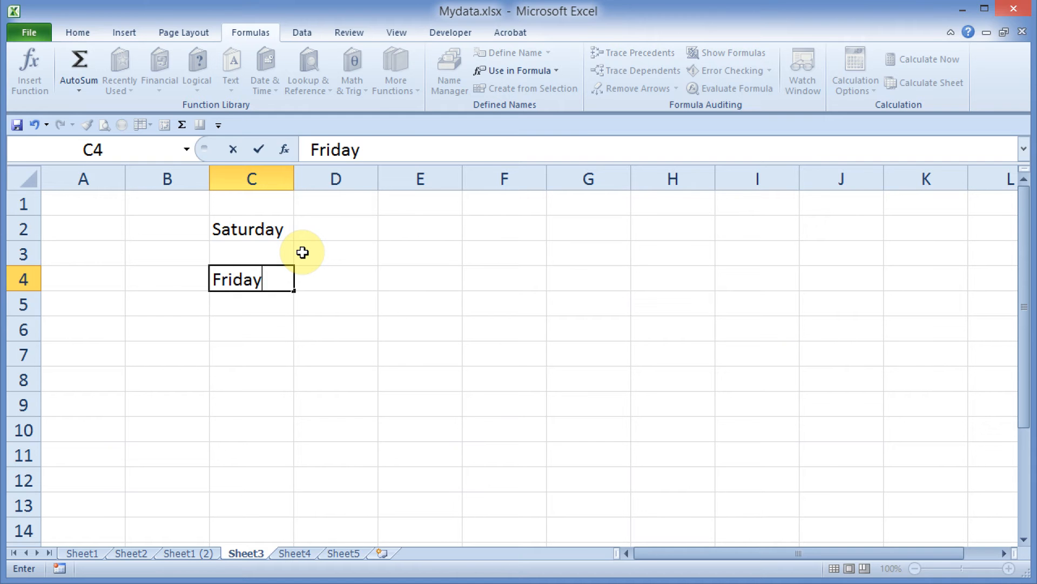
{"action": "key", "text": "Return"}
{"action": "key", "text": "Return"}
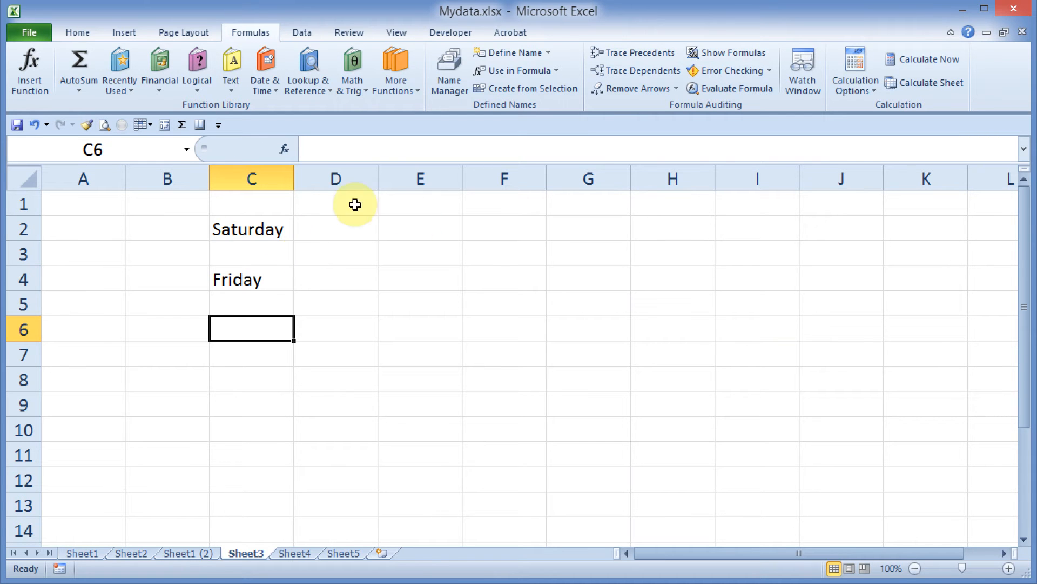
{"action": "left_click_drag", "start_coordinate": [241, 230], "coordinate": [283, 512]}
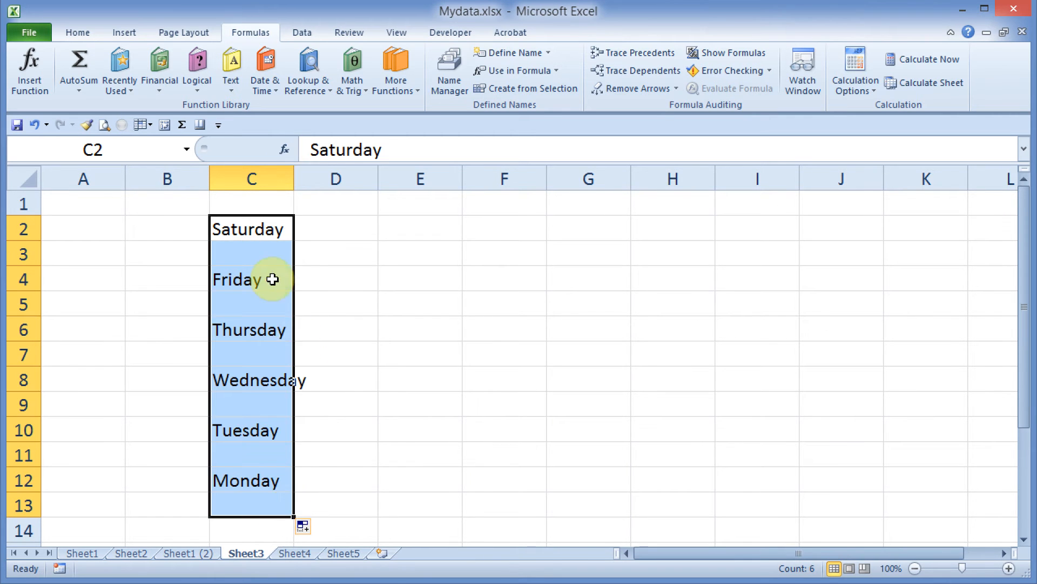
{"action": "left_click", "coordinate": [278, 333]}
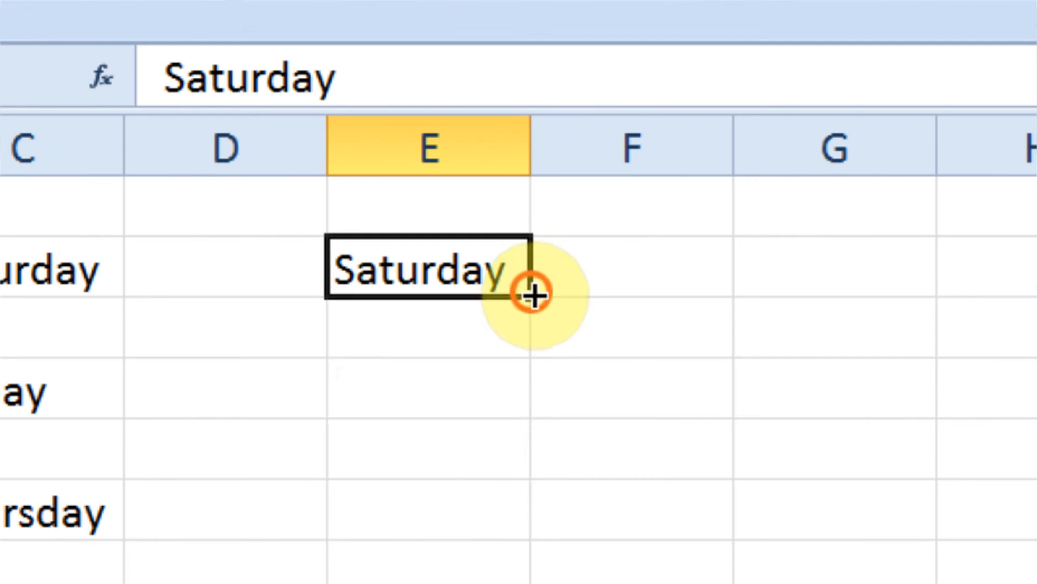
Copy "Saturday" from cell E2 down to E12 as a repeated value instead of a weekday series
{"action": "left_click_drag", "start_coordinate": [534, 294], "coordinate": [500, 308]}
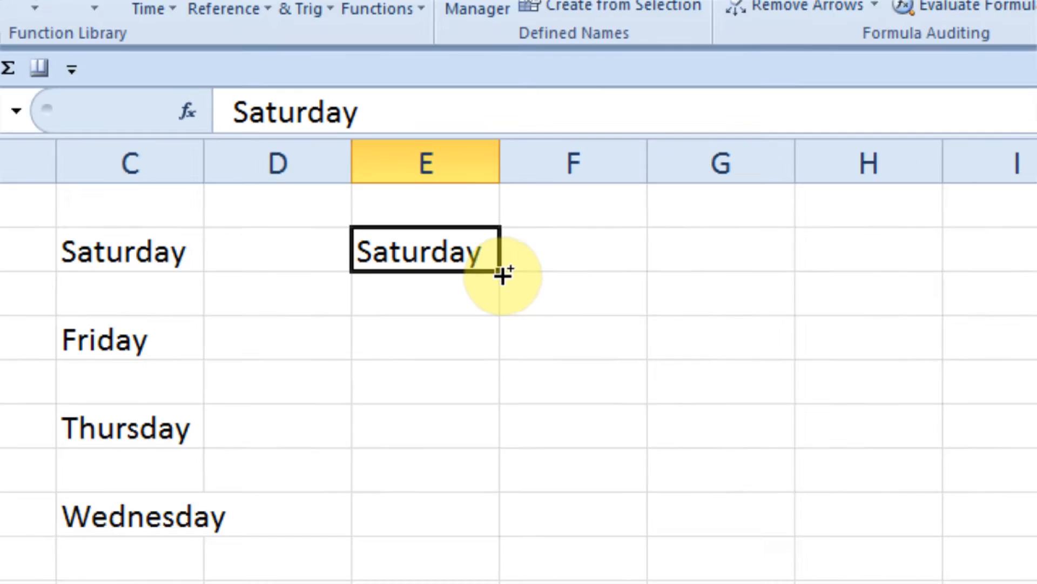
{"action": "left_click_drag", "start_coordinate": [532, 297], "coordinate": [523, 583]}
{"action": "left_click_drag", "start_coordinate": [459, 439], "coordinate": [461, 488]}
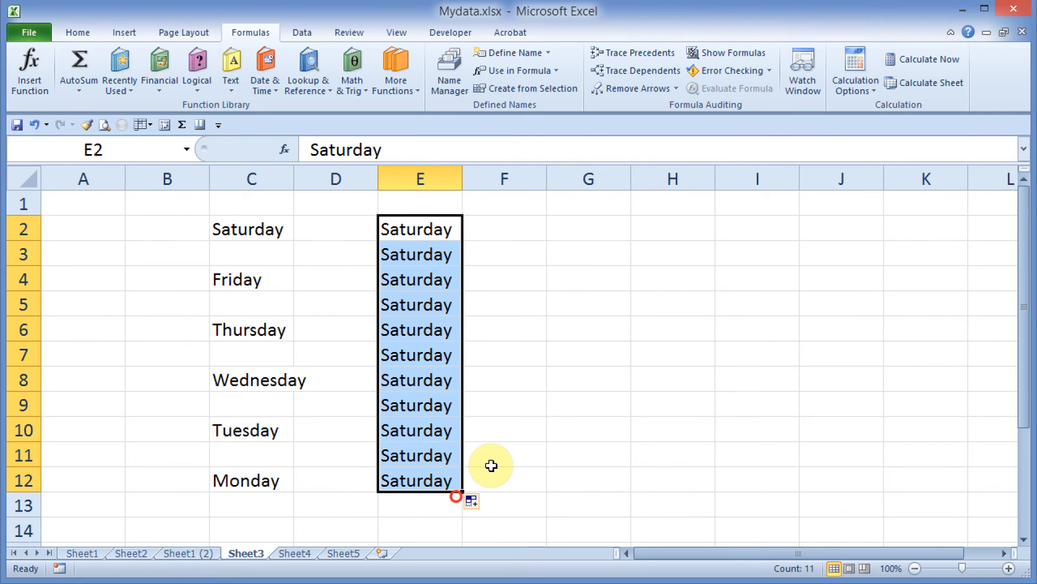
{"action": "left_click", "coordinate": [523, 410]}
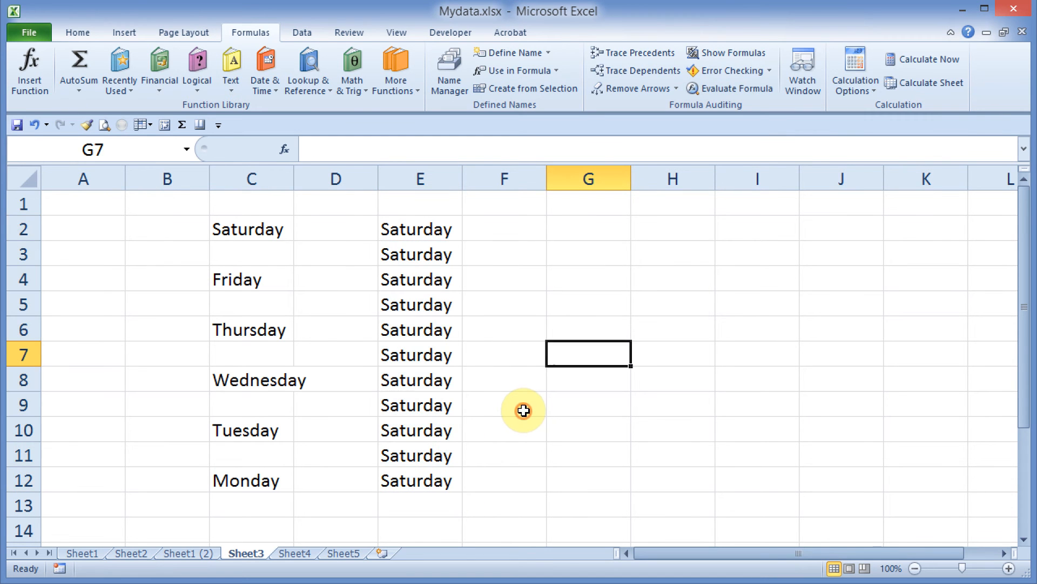
Enter "cat" in cell F2, try filling it down to F10, and shrink the fill back to F2
{"action": "left_click", "coordinate": [507, 230]}
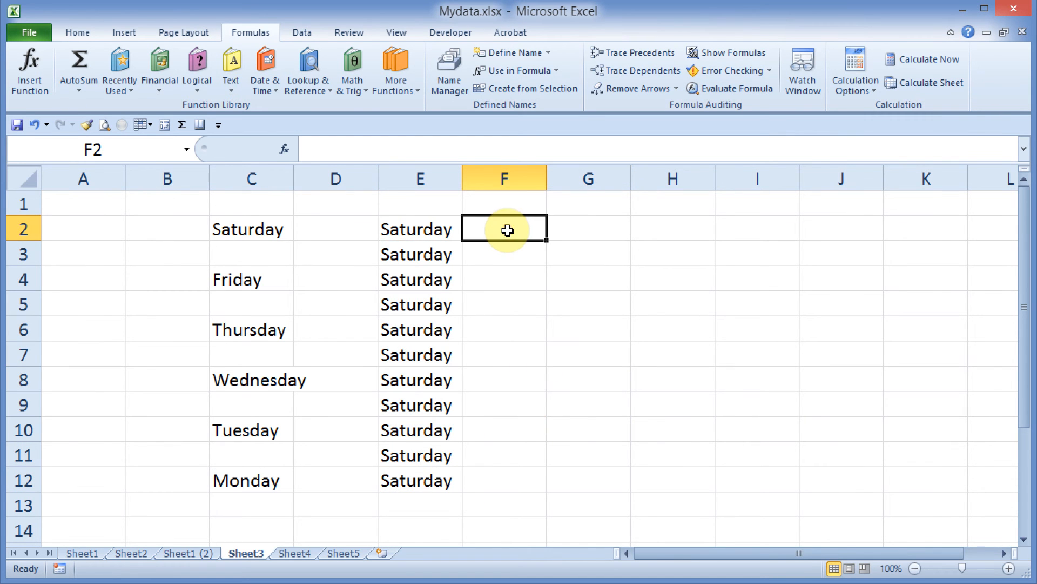
{"action": "type", "text": "cat"}
{"action": "left_click", "coordinate": [537, 278]}
{"action": "left_click", "coordinate": [541, 236]}
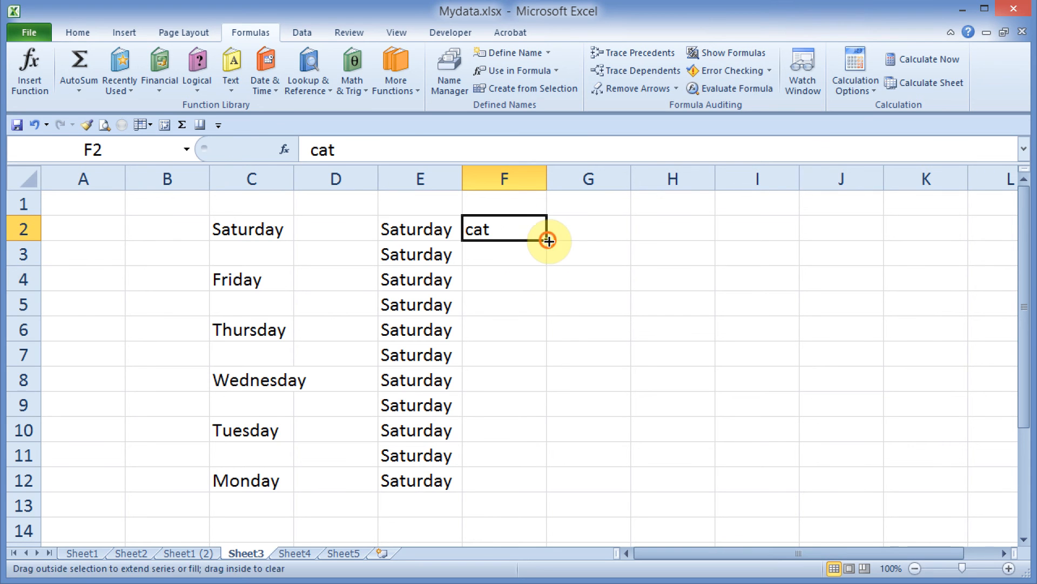
{"action": "left_click_drag", "start_coordinate": [548, 241], "coordinate": [556, 456]}
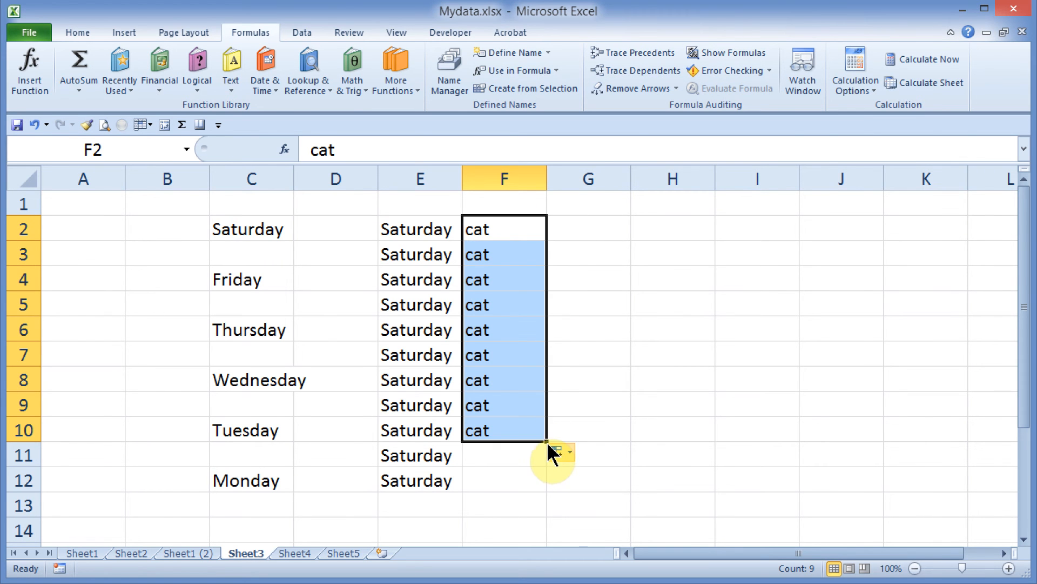
{"action": "left_click_drag", "start_coordinate": [546, 441], "coordinate": [509, 237]}
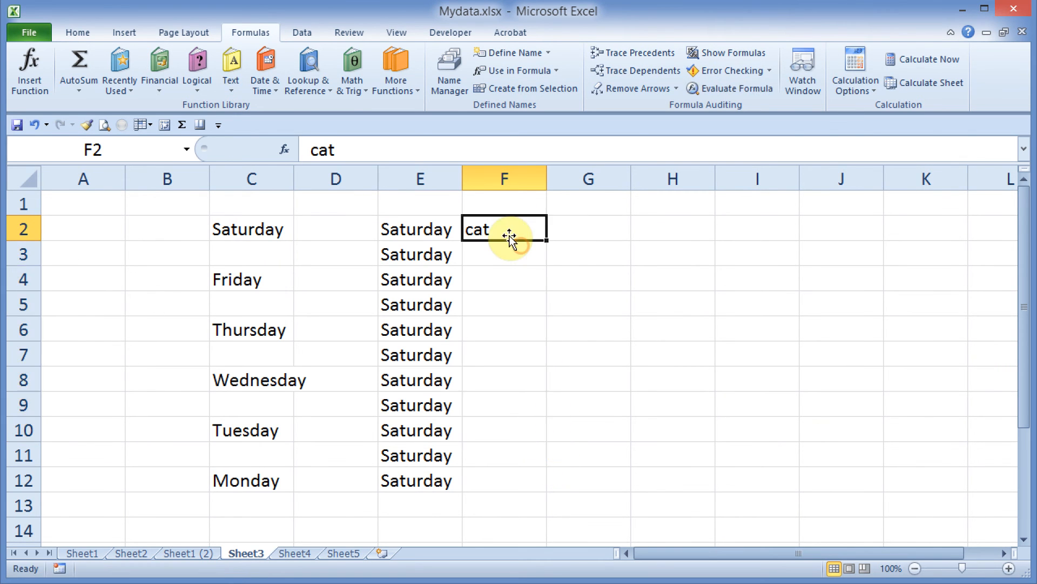
Change F2 to "cat1", enter "Cat5" in F3, and fill the stepped series from both cells down to F13
{"action": "double_click", "coordinate": [507, 234]}
{"action": "type", "text": "1"}
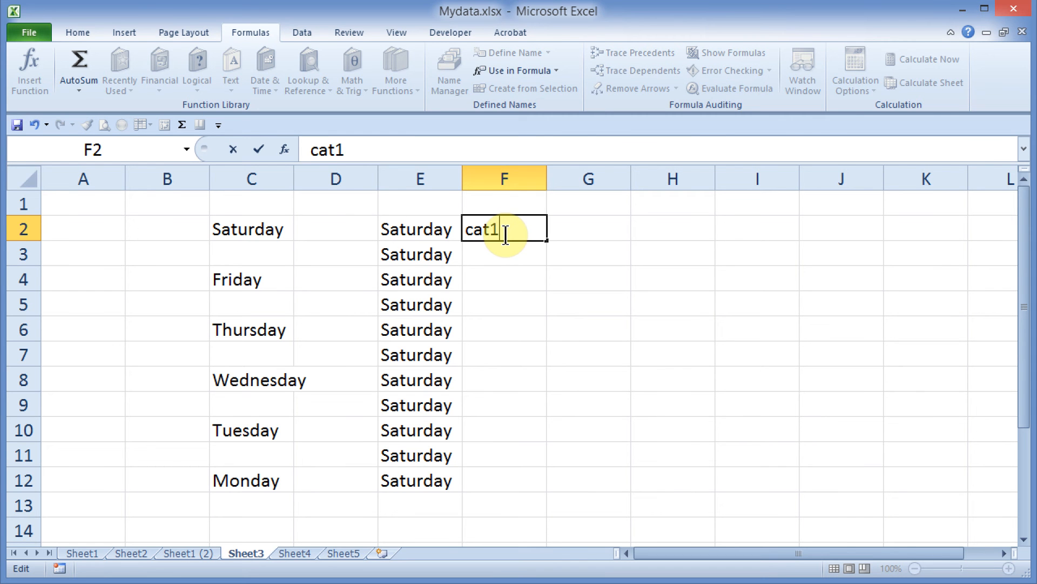
{"action": "left_click", "coordinate": [509, 255]}
{"action": "type", "text": "Cat"}
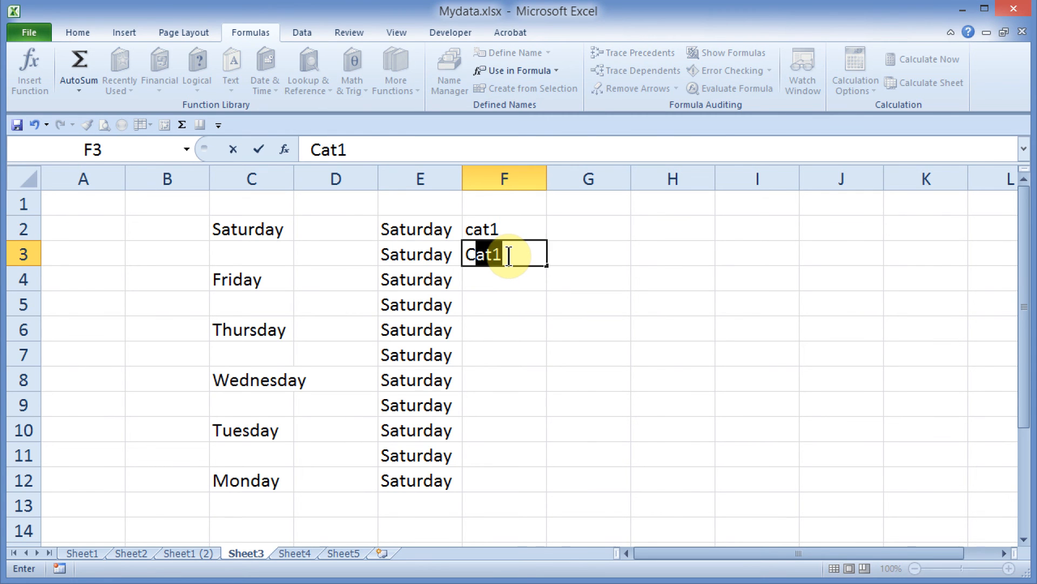
{"action": "type", "text": "5"}
{"action": "left_click_drag", "start_coordinate": [505, 229], "coordinate": [546, 519]}
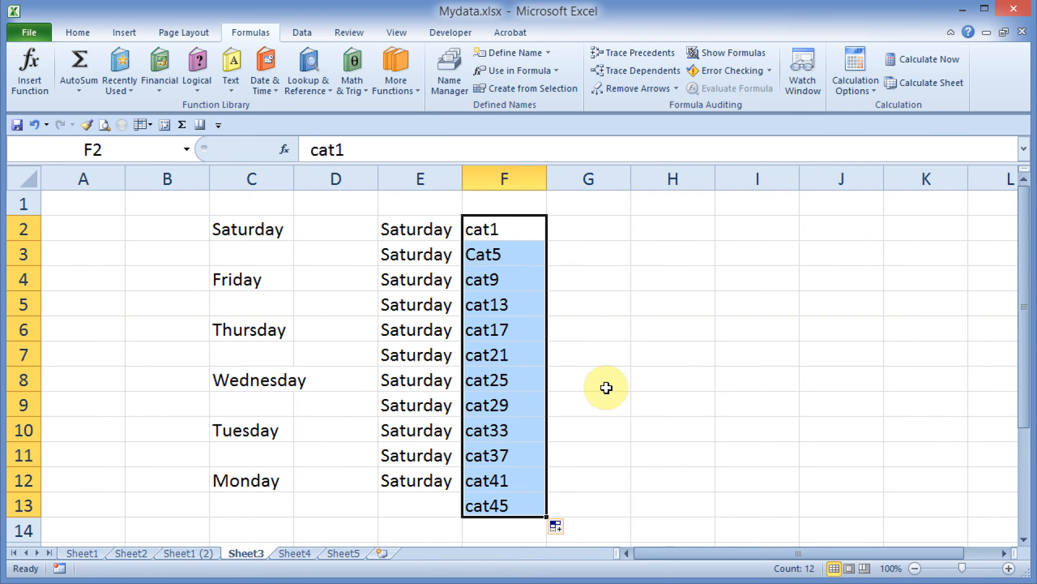
{"action": "left_click", "coordinate": [602, 354]}
{"action": "left_click", "coordinate": [615, 282]}
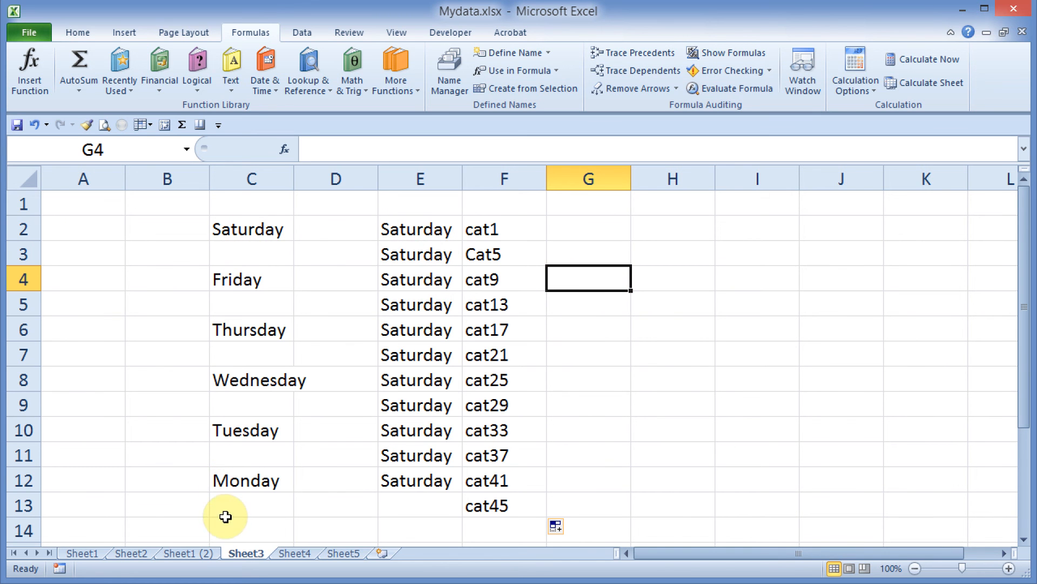
Fill the "cat1" series from cell F2 across row 2 to J2
{"action": "left_click", "coordinate": [493, 229]}
{"action": "left_click_drag", "start_coordinate": [670, 238], "coordinate": [878, 225]}
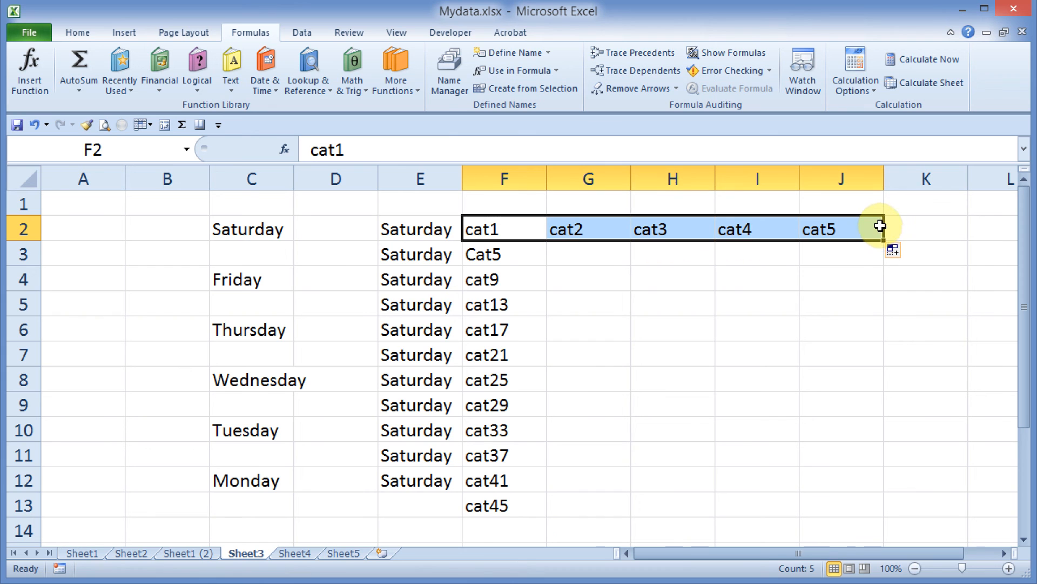